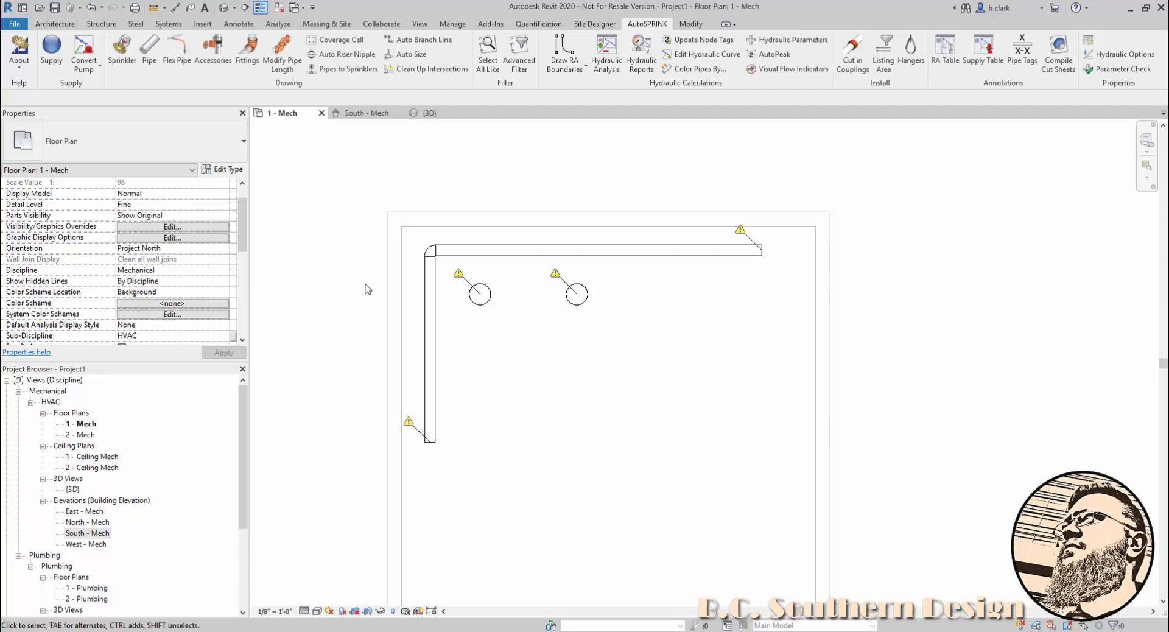
# Step: Set the horizontal pipe's distance from the upper wall's centerline to 2' using its temporary dimension
pyautogui.click(481, 246)
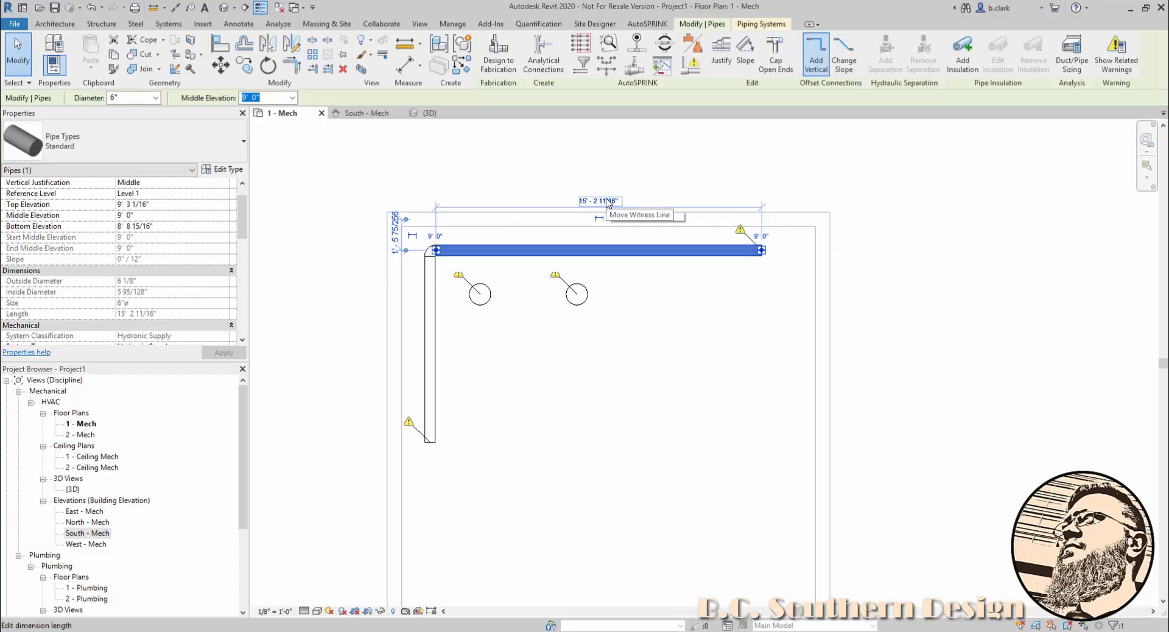
pyautogui.click(396, 232)
pyautogui.write("2'")
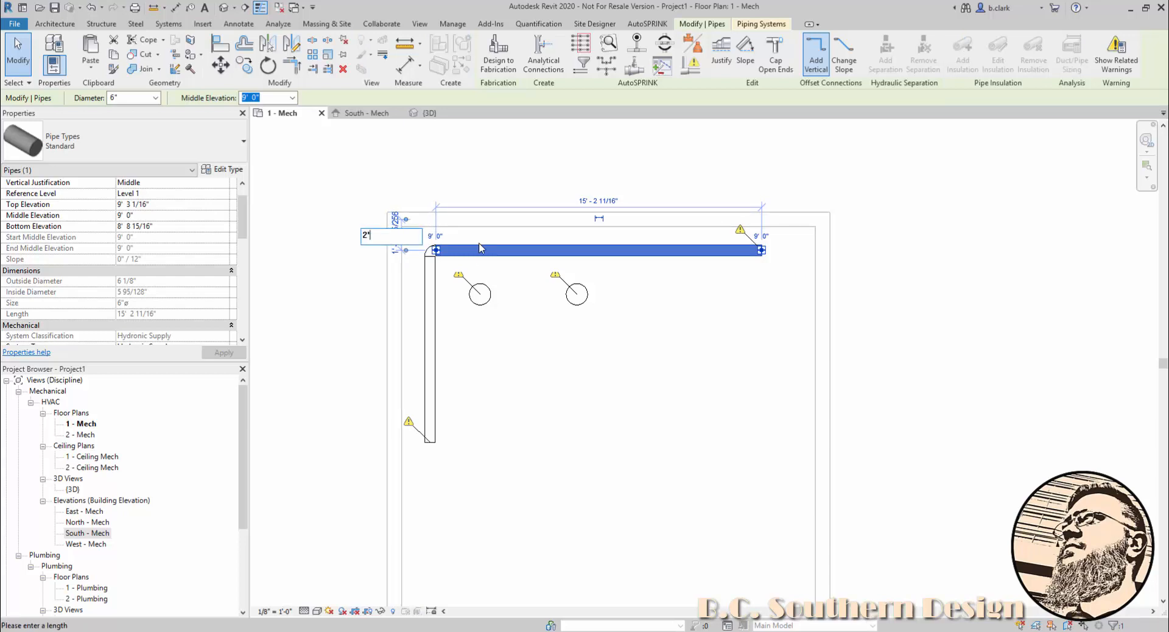
pyautogui.press('Return')
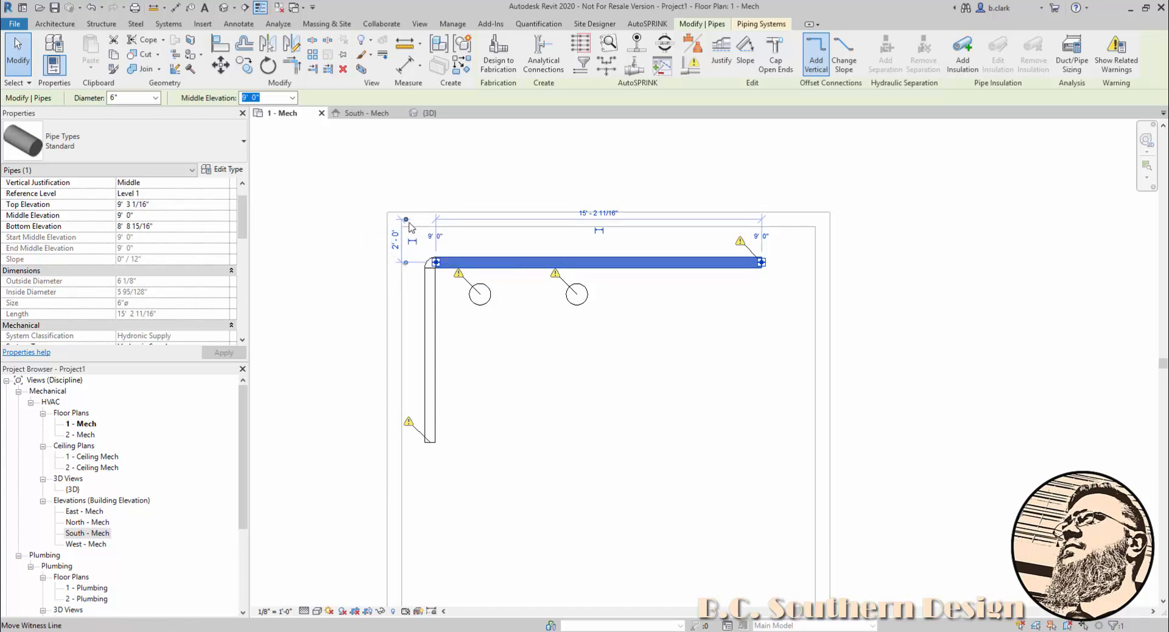
# Step: Cycle the horizontal pipe's temporary dimension reference through the upper wall's inner face, outer face and centerline, and clear the selection
pyautogui.moveTo(407, 221)
pyautogui.mouseDown()
pyautogui.moveTo(424, 234)
pyautogui.moveTo(415, 227)
pyautogui.mouseUp()
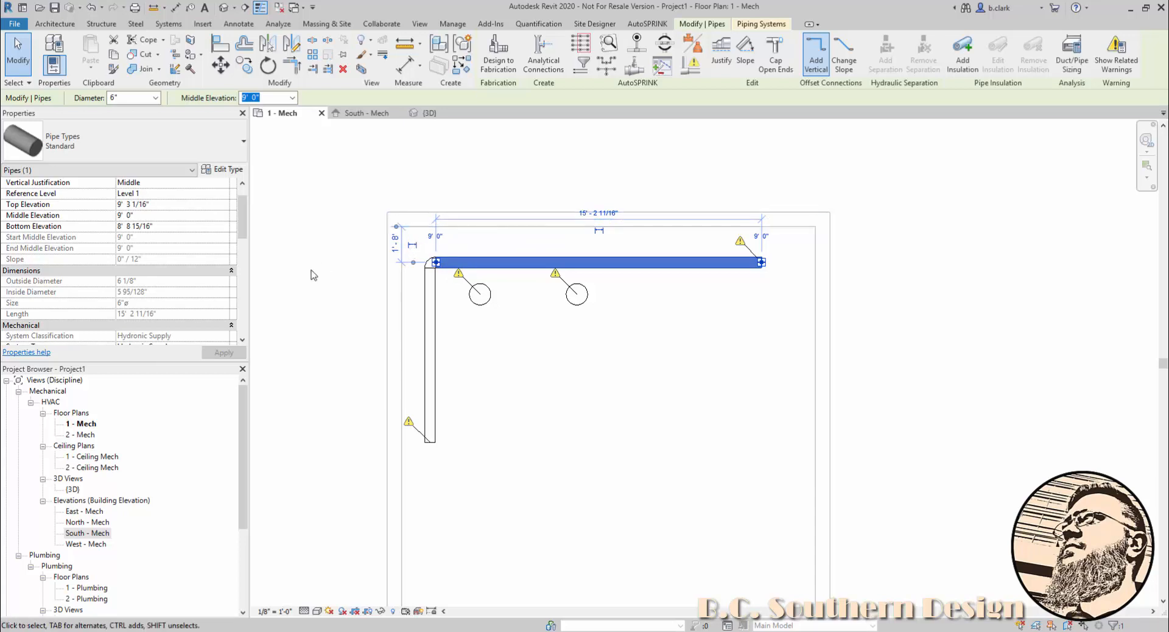
pyautogui.moveTo(397, 228); pyautogui.dragTo(409, 209)
pyautogui.click(406, 212)
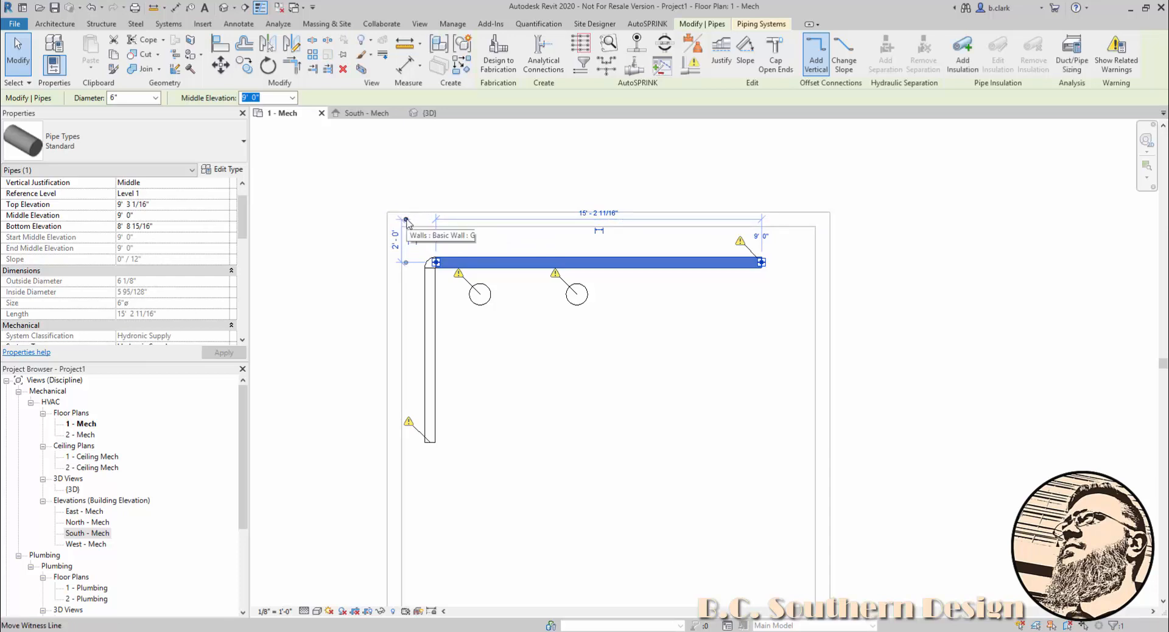
pyautogui.click(406, 220)
pyautogui.click(396, 227)
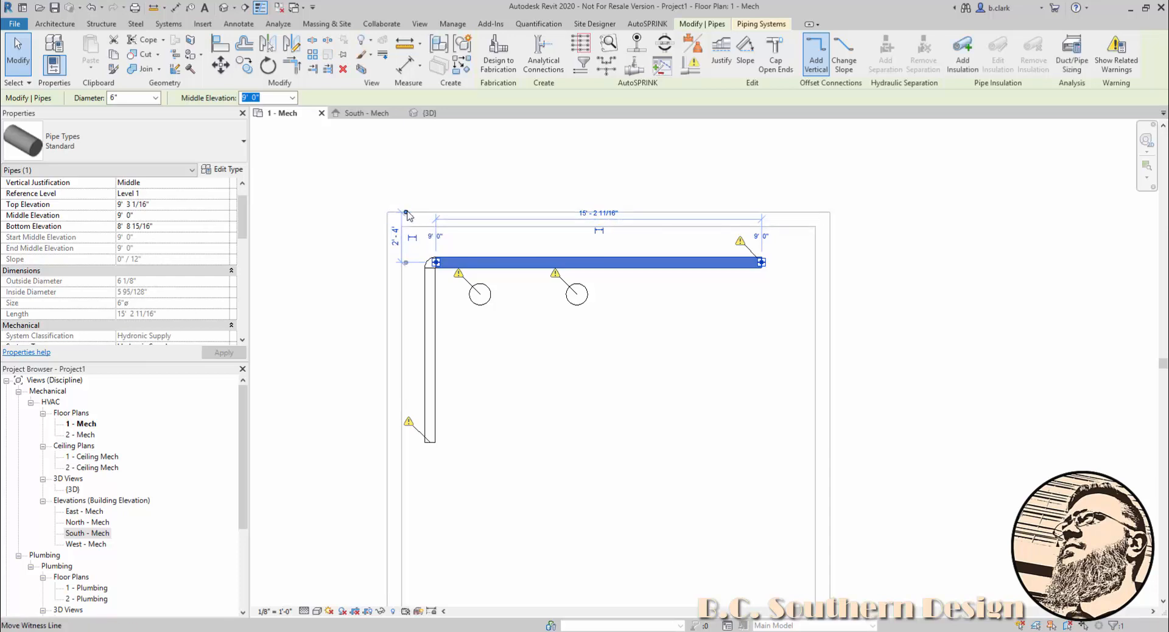
pyautogui.click(406, 212)
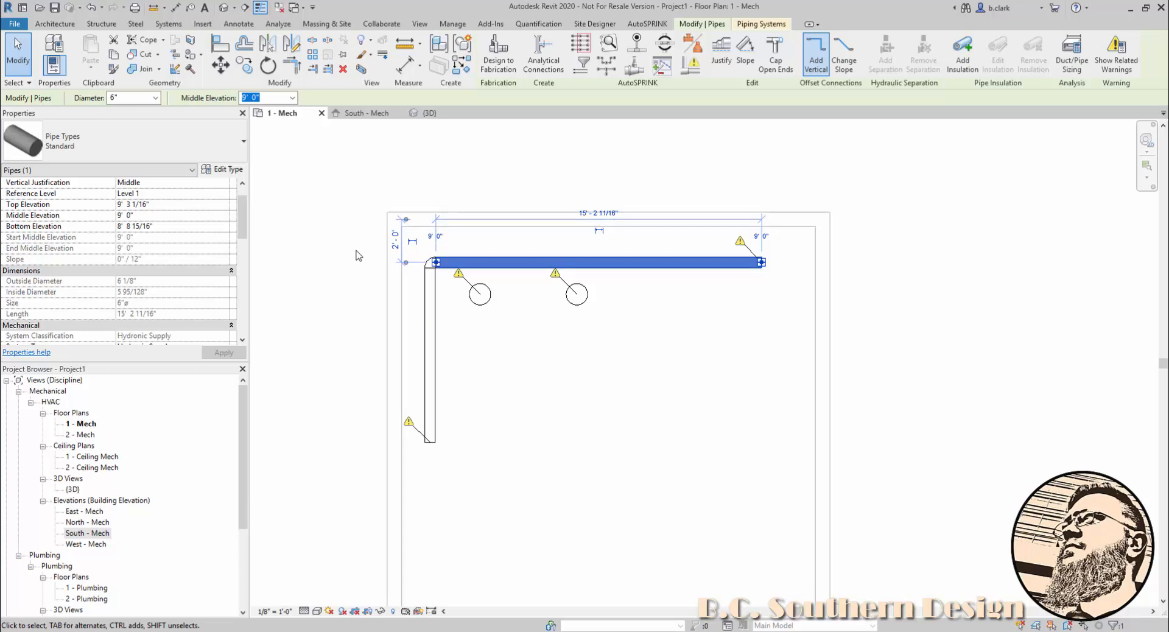
pyautogui.press('Escape')
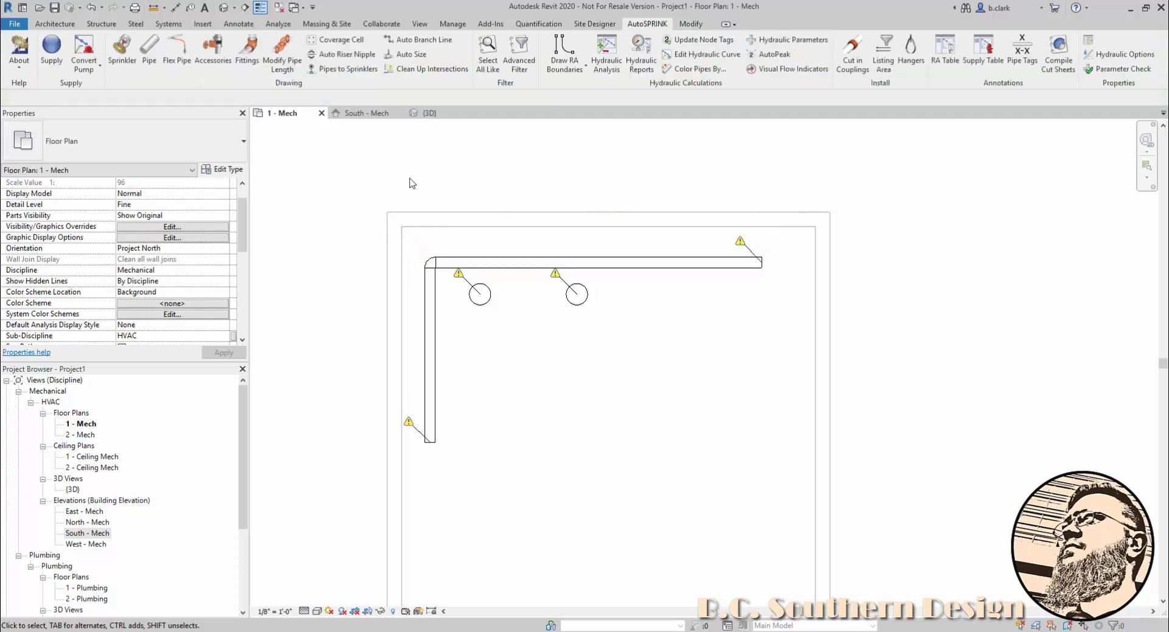
# Step: Configure temporary dimensions to measure walls from their faces
pyautogui.click(452, 24)
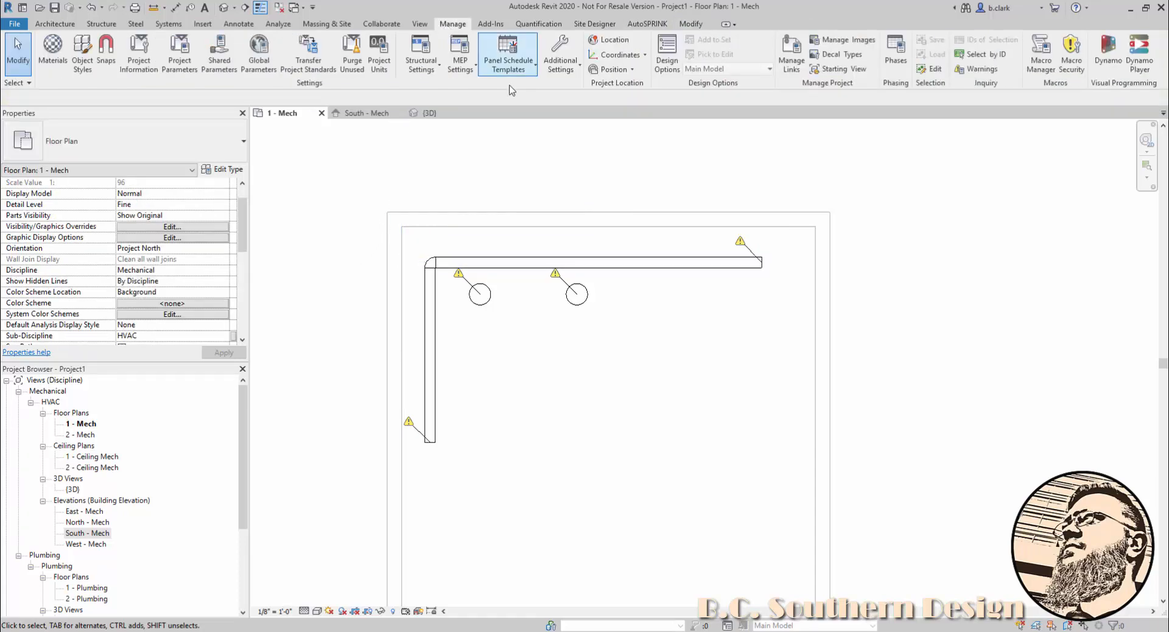
pyautogui.click(560, 61)
pyautogui.click(562, 421)
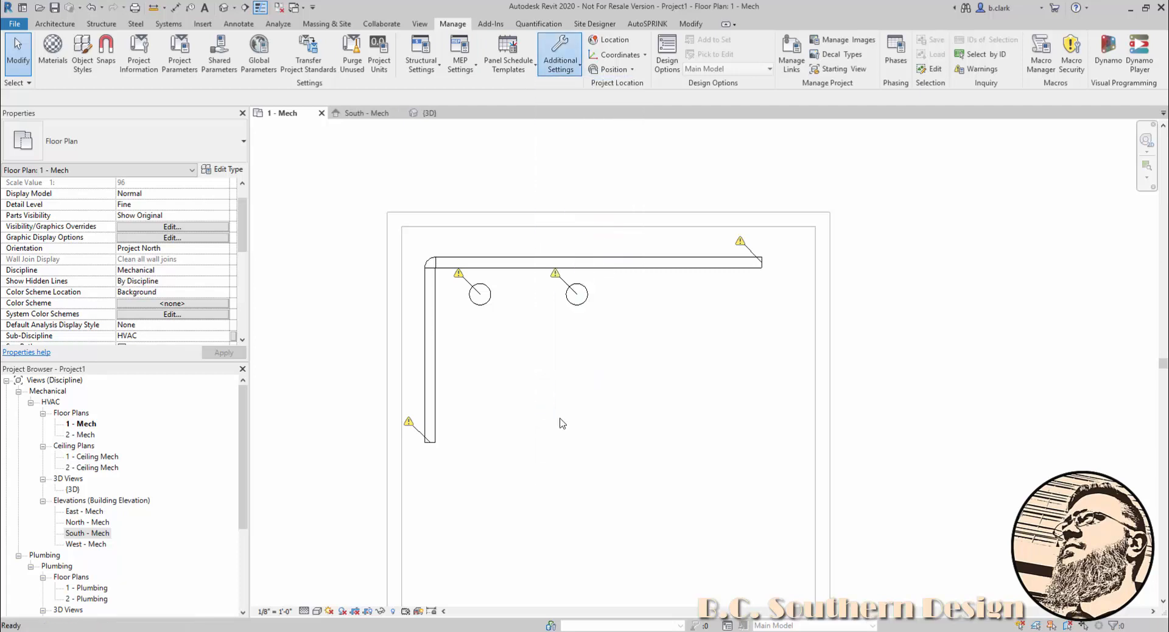
pyautogui.click(600, 301)
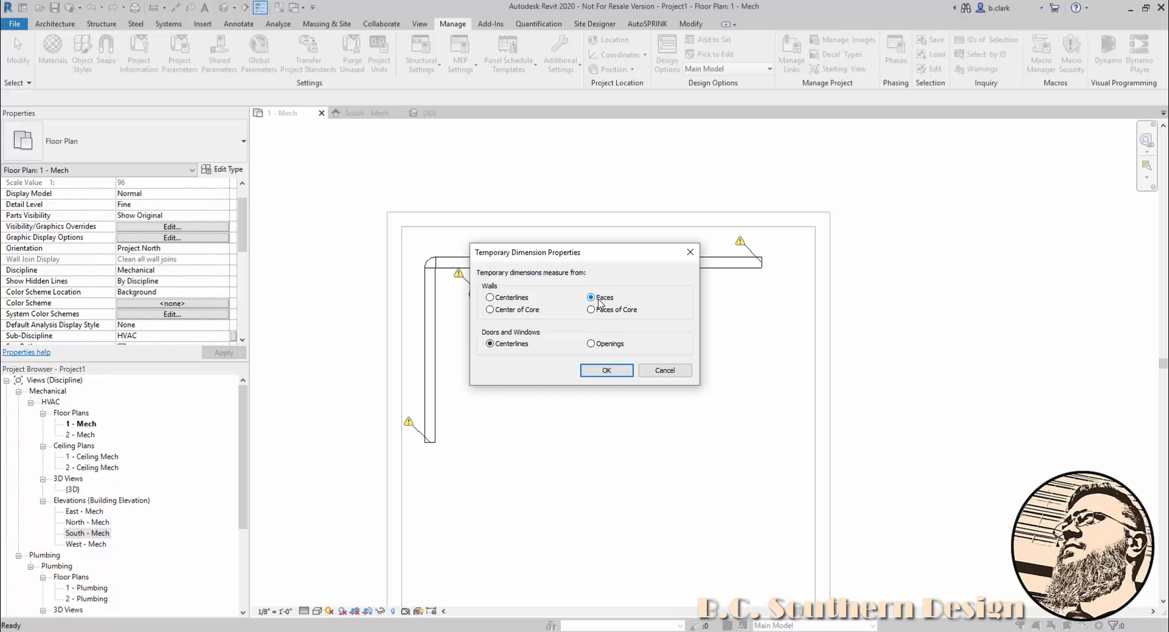
pyautogui.click(607, 371)
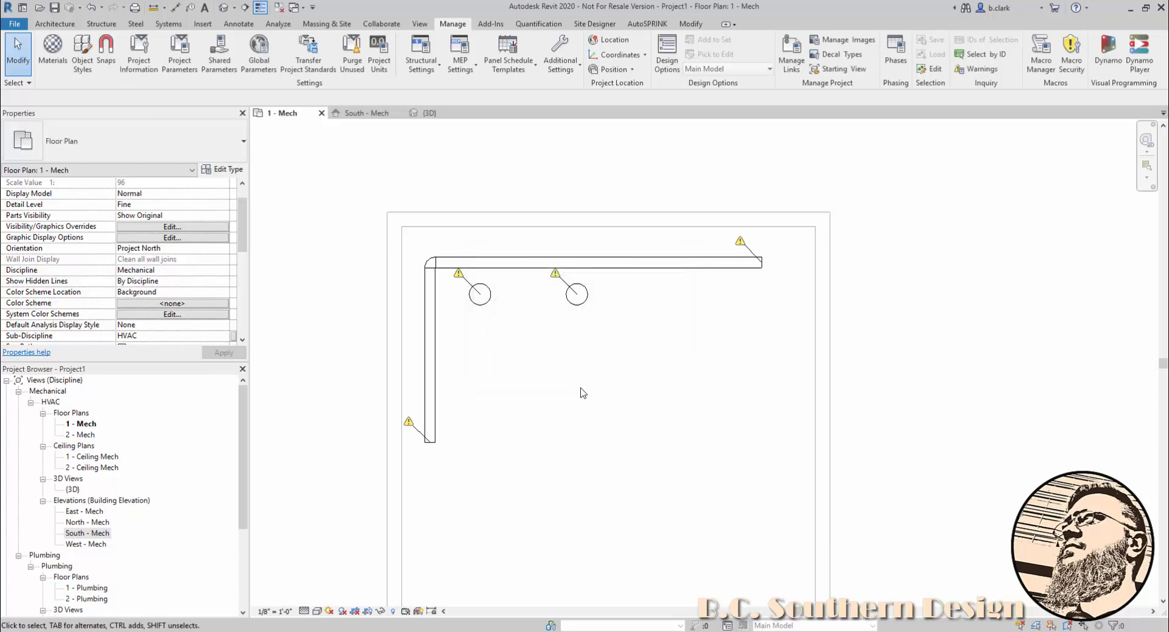
# Step: Set the vertical pipe's distance from the left wall's inner face to 1'
pyautogui.click(425, 334)
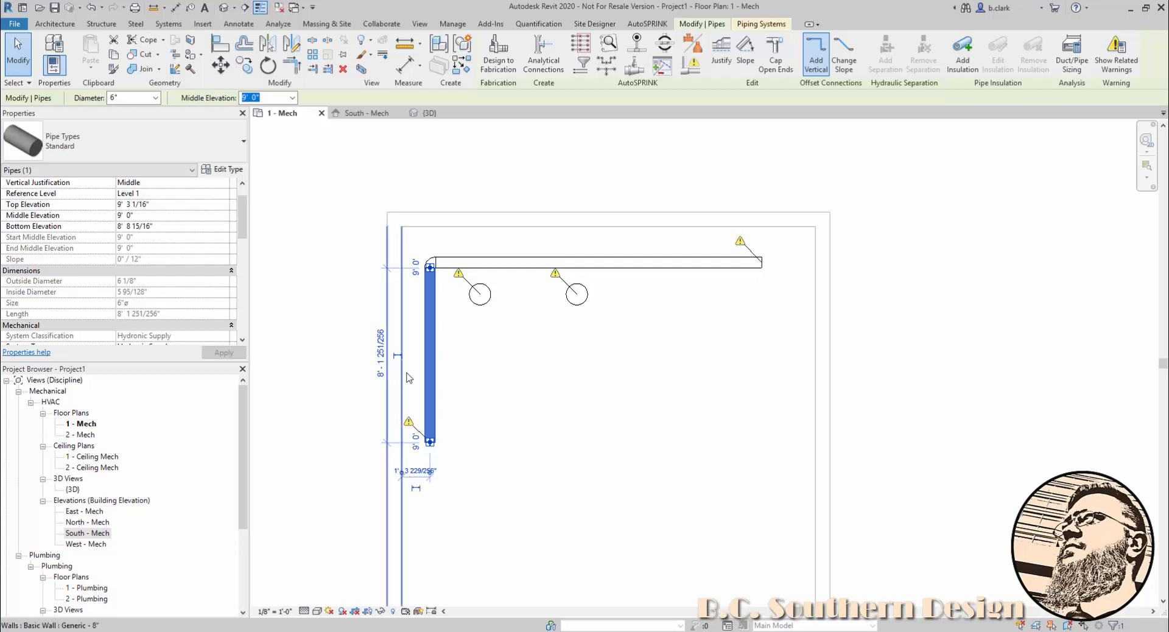
pyautogui.click(419, 471)
pyautogui.write('1')
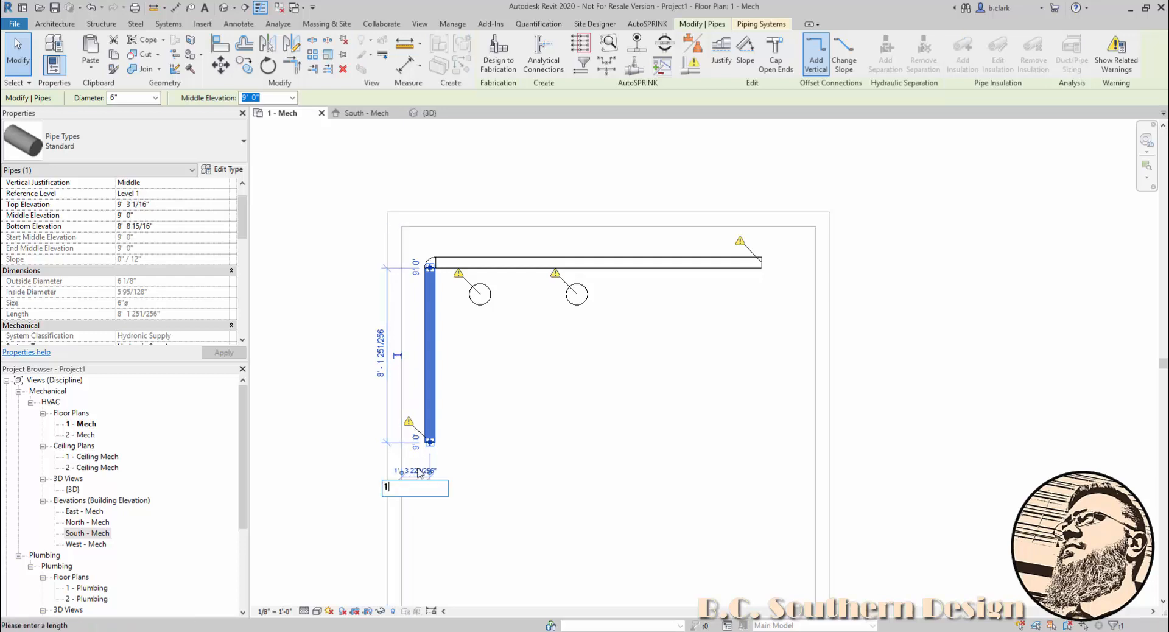
pyautogui.press('Return')
pyautogui.click(475, 413)
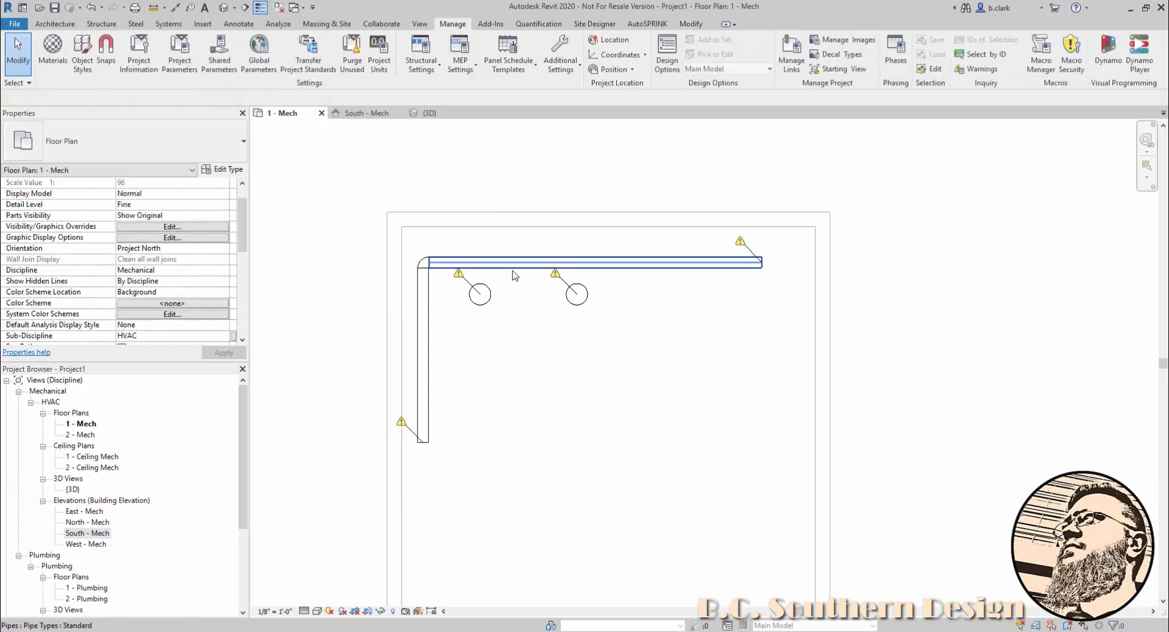
# Step: Set the horizontal pipe's distance from the upper wall's outer face to 1' 8"
pyautogui.click(453, 262)
pyautogui.click(400, 220)
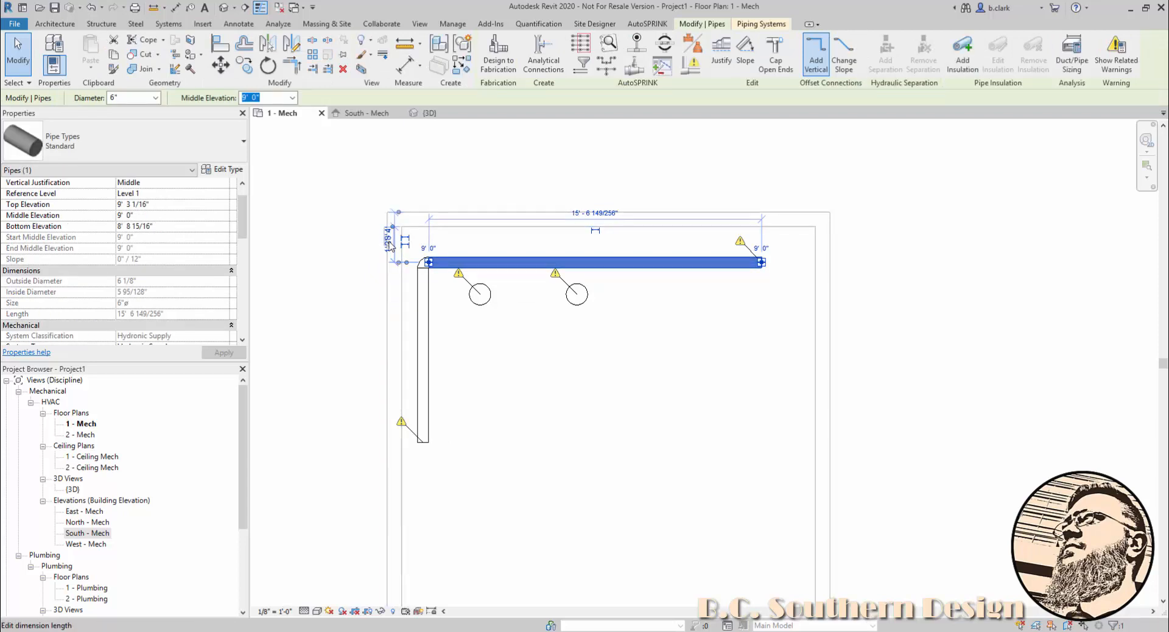
pyautogui.click(387, 244)
pyautogui.write('1\' 8"')
pyautogui.press('Return')
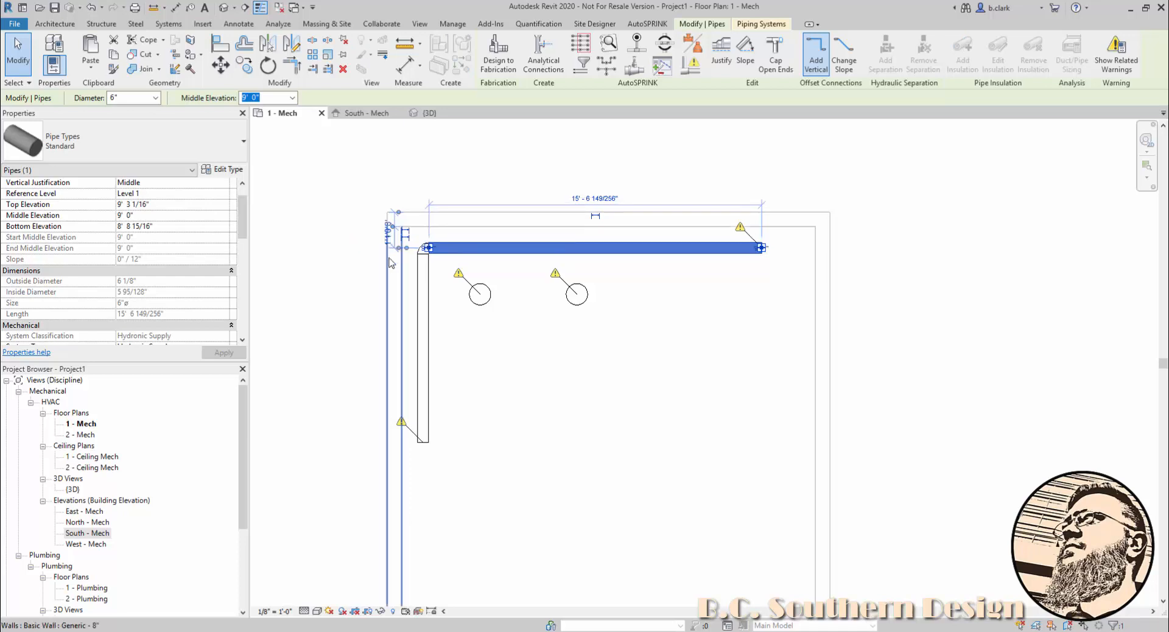
pyautogui.click(295, 264)
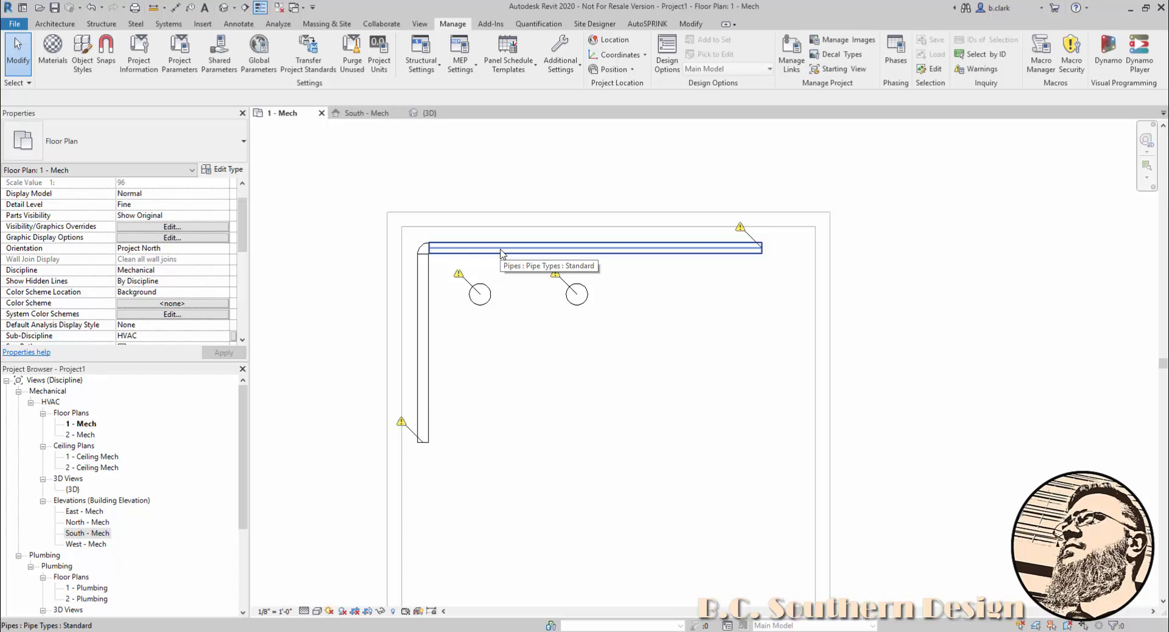
# Step: Reference the vertical pipe's temporary dimension to the left sprinkler's center and set the distance to 2' 6"
pyautogui.click(424, 321)
pyautogui.moveTo(423, 473); pyautogui.dragTo(480, 295)
pyautogui.click(451, 471)
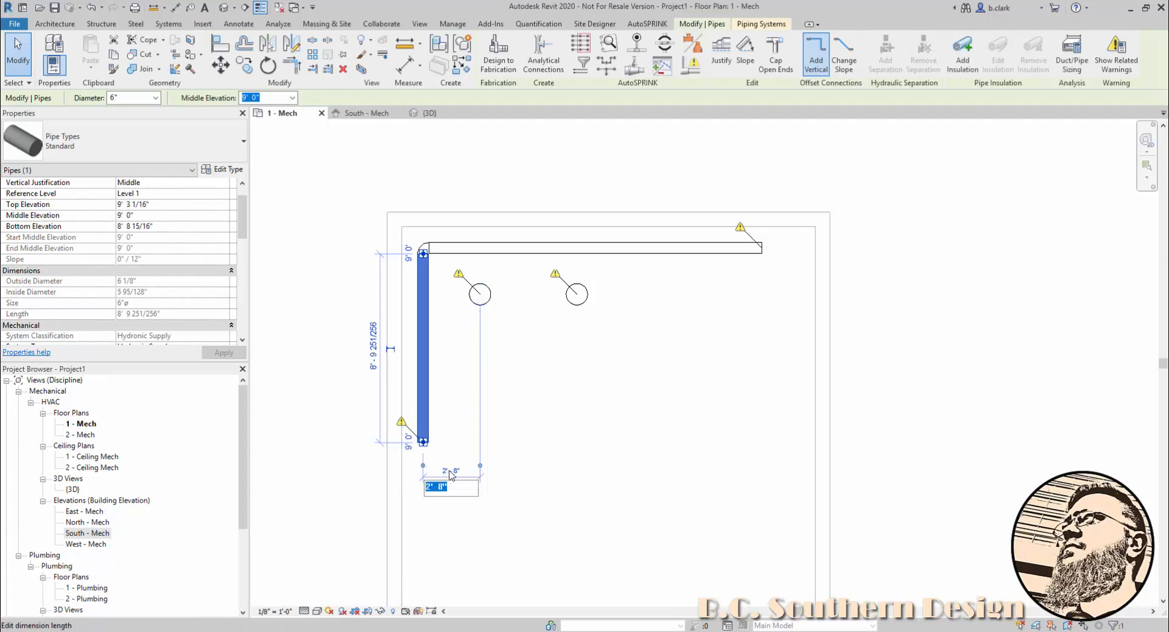
pyautogui.write('2 6')
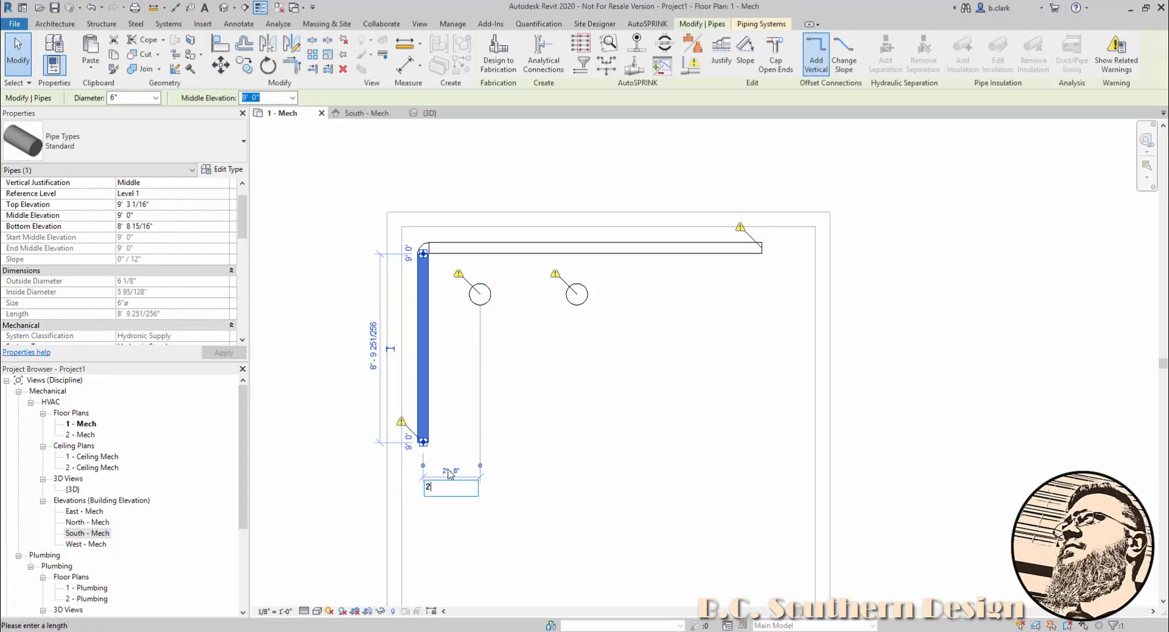
pyautogui.press('Return')
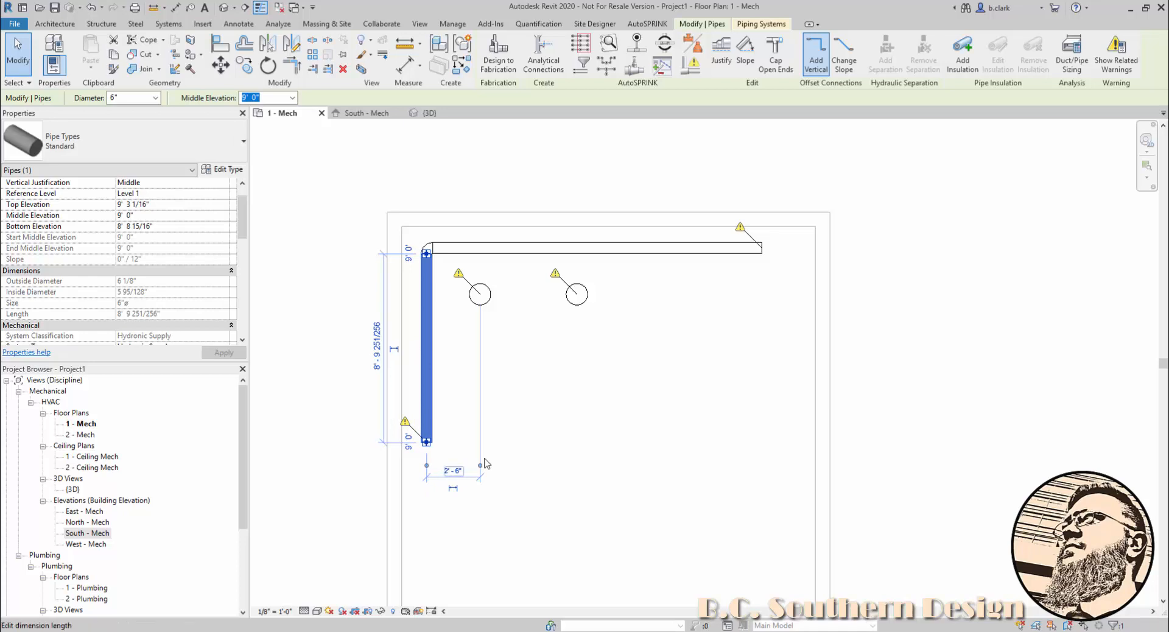
pyautogui.click(568, 423)
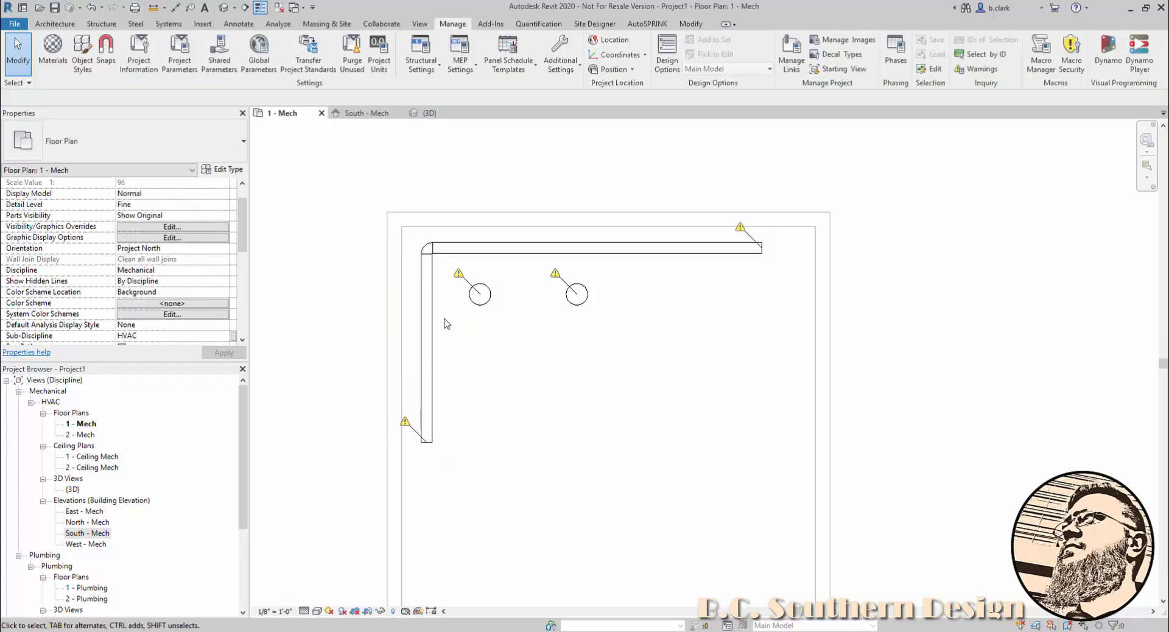
# Step: Move the left sprinkler's horizontal temporary dimension reference from the right wall to the left wall's inner face
pyautogui.click(477, 302)
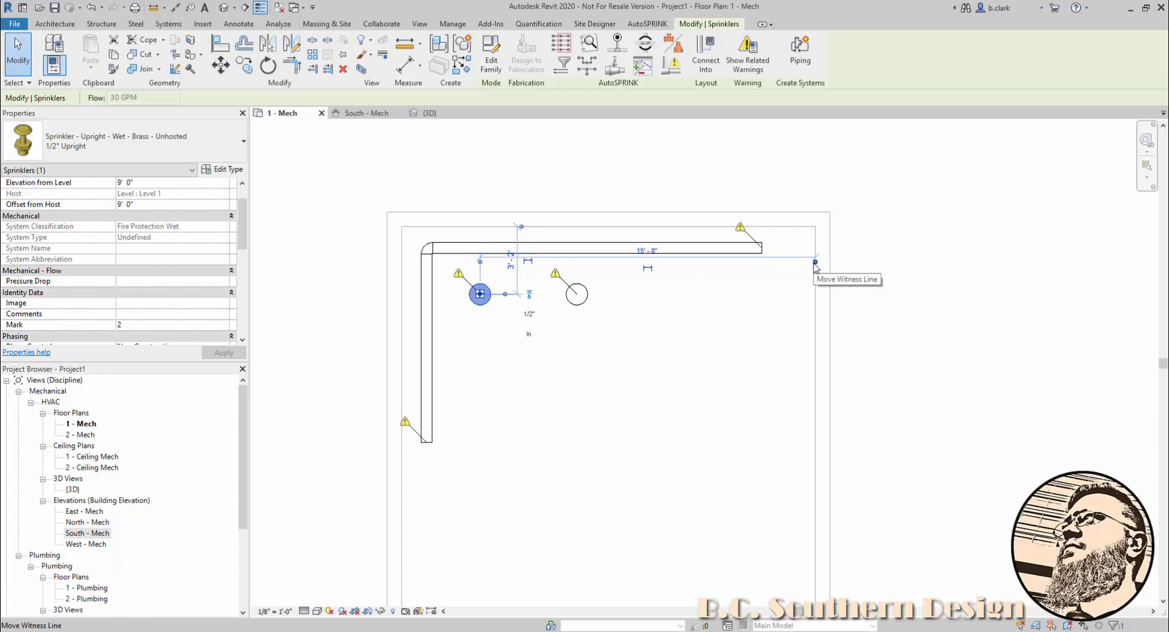
pyautogui.moveTo(815, 263); pyautogui.dragTo(403, 276)
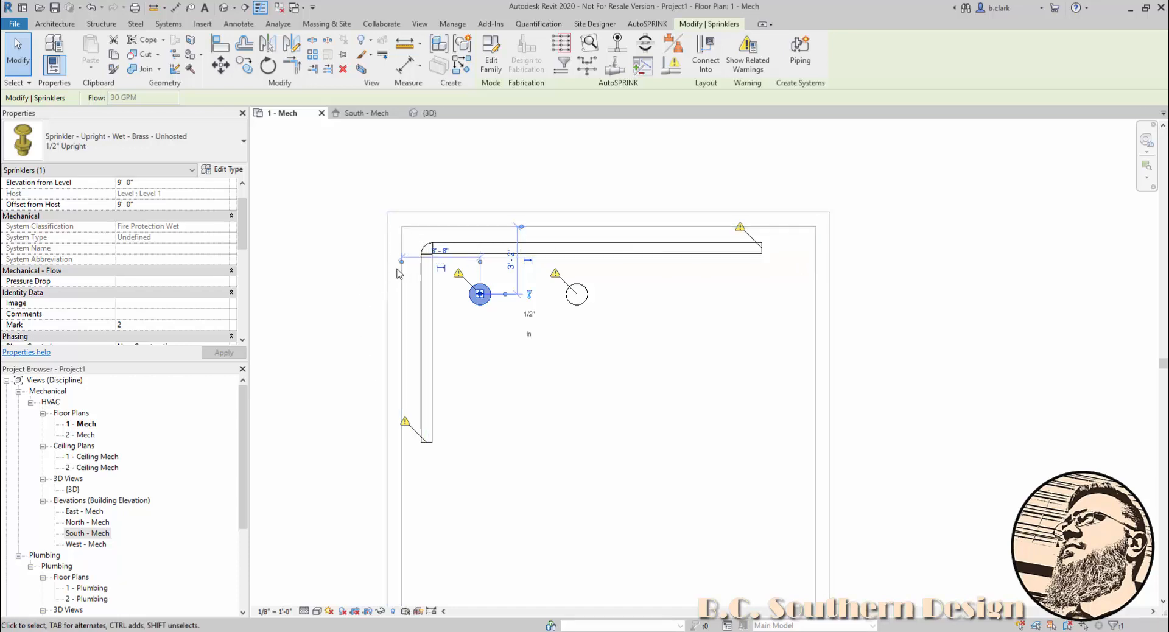
pyautogui.moveTo(401, 260); pyautogui.dragTo(816, 305)
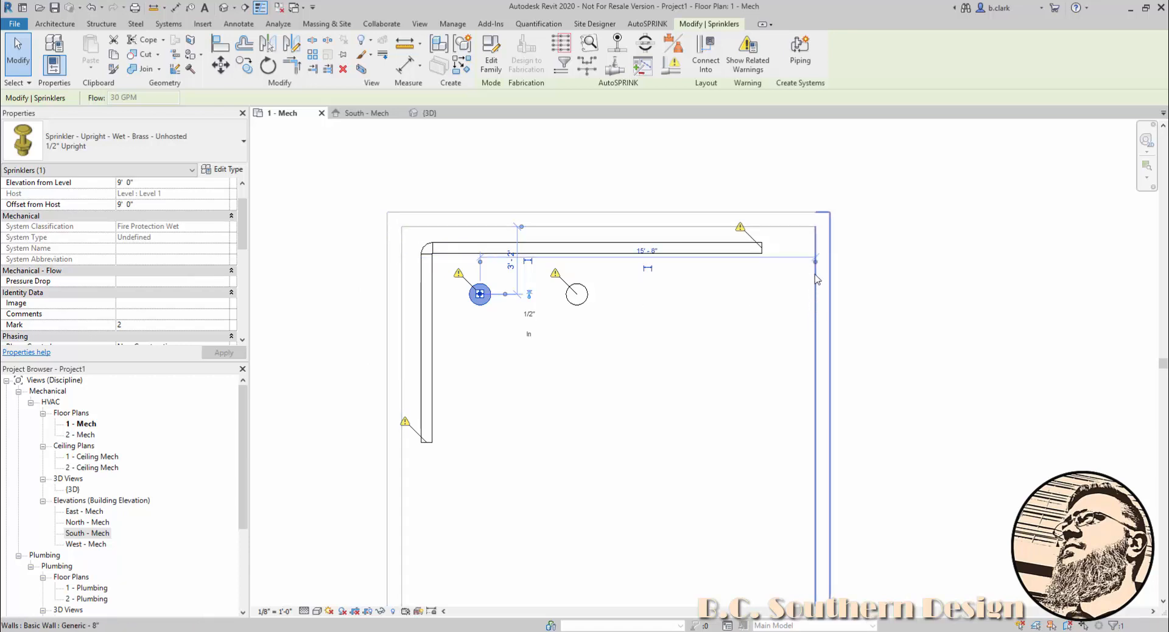
pyautogui.moveTo(396, 276); pyautogui.dragTo(396, 277)
pyautogui.press('Tab')
pyautogui.click(395, 262)
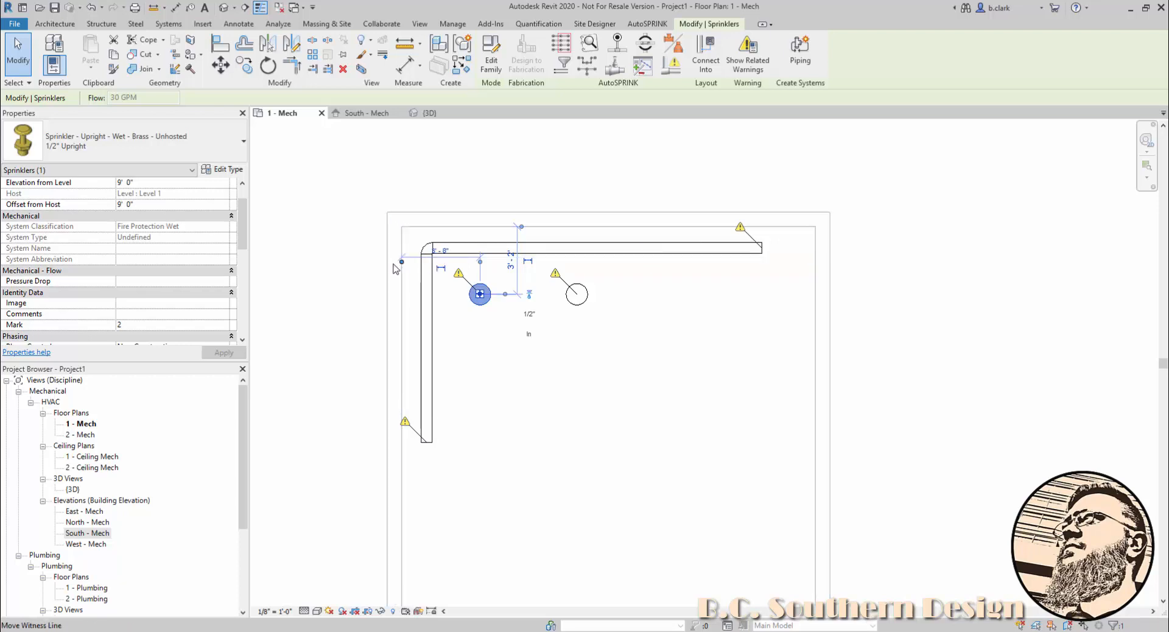
pyautogui.click(347, 300)
# Step: Position the left sprinkler 4' from the left wall's inner face and 3' from the upper wall's inner face
pyautogui.click(491, 298)
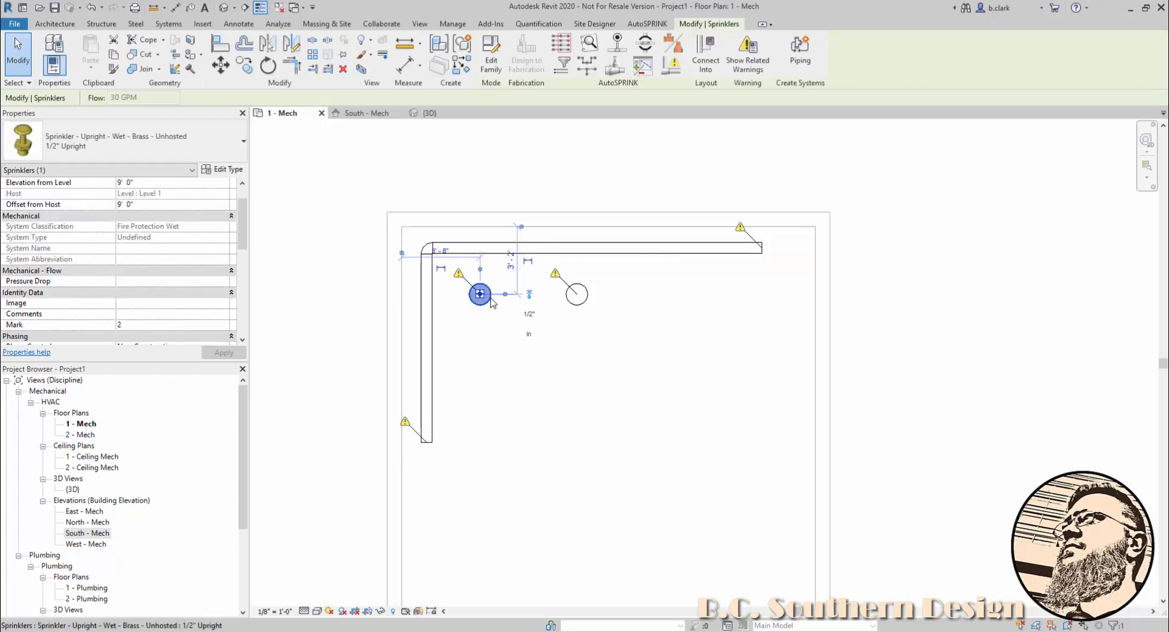
pyautogui.click(446, 254)
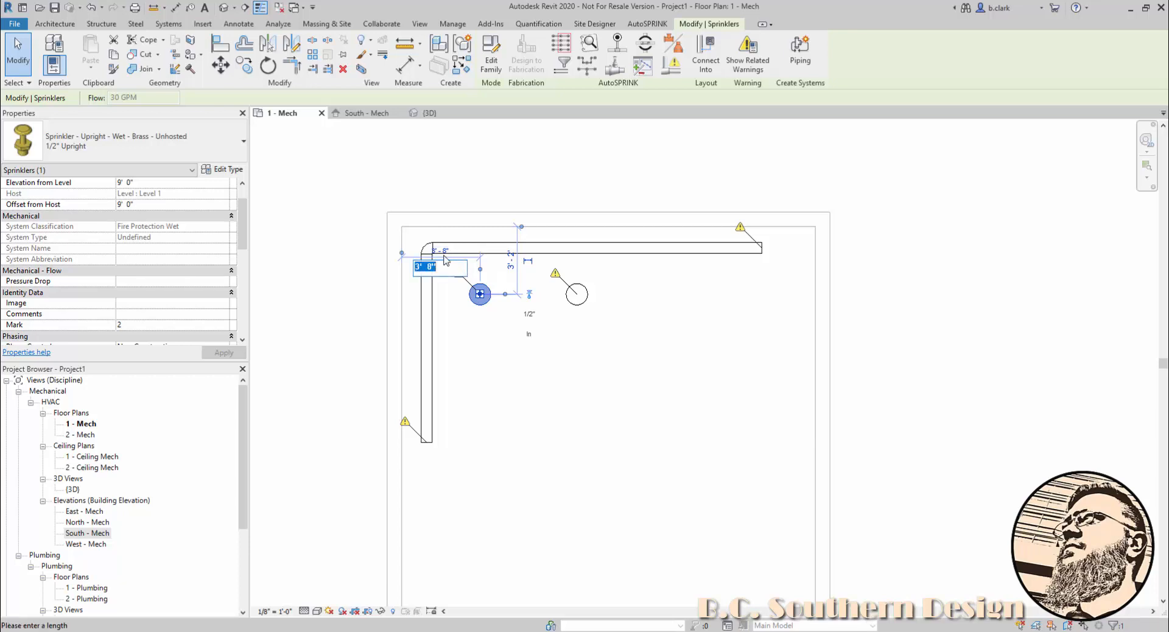
pyautogui.write('4')
pyautogui.press('Return')
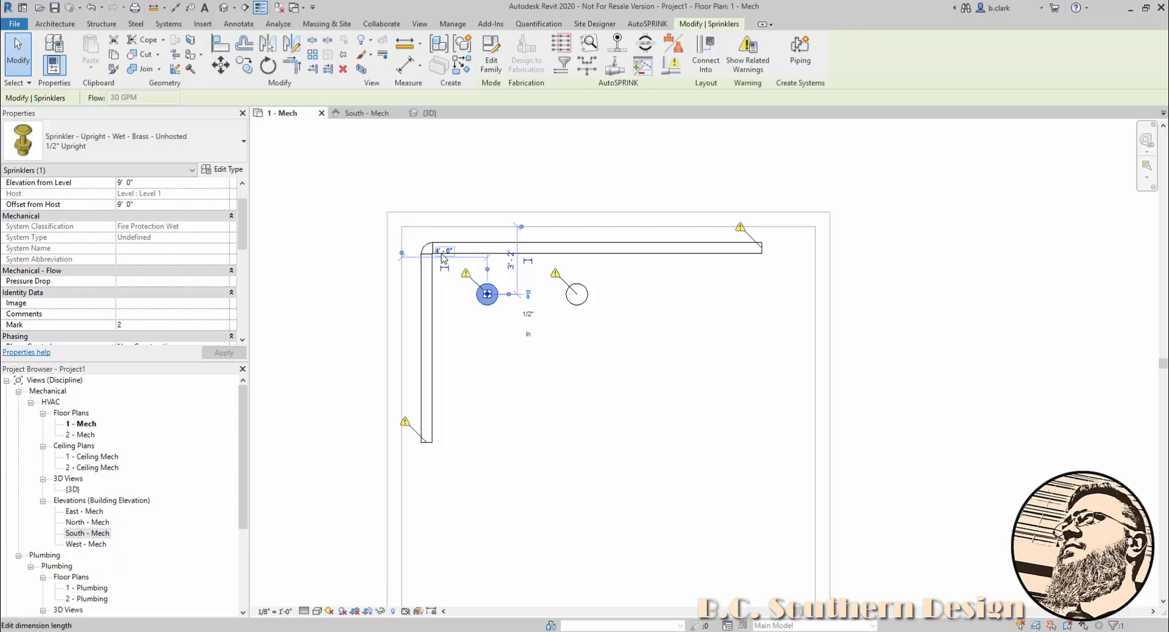
pyautogui.click(510, 260)
pyautogui.write('3')
pyautogui.press('Return')
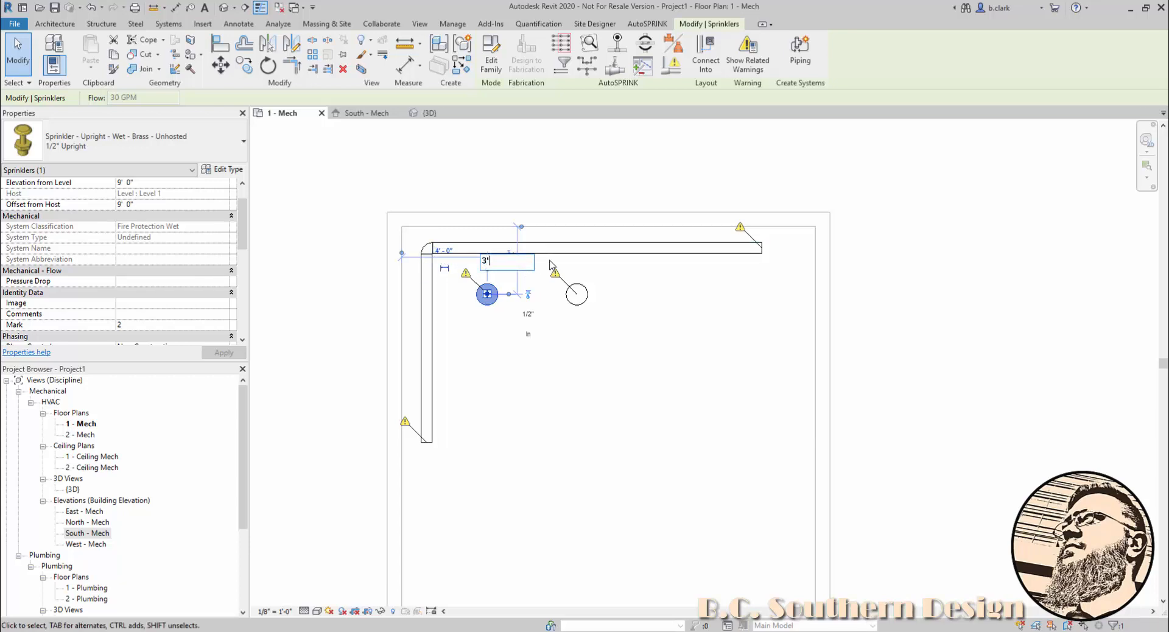
pyautogui.click(550, 369)
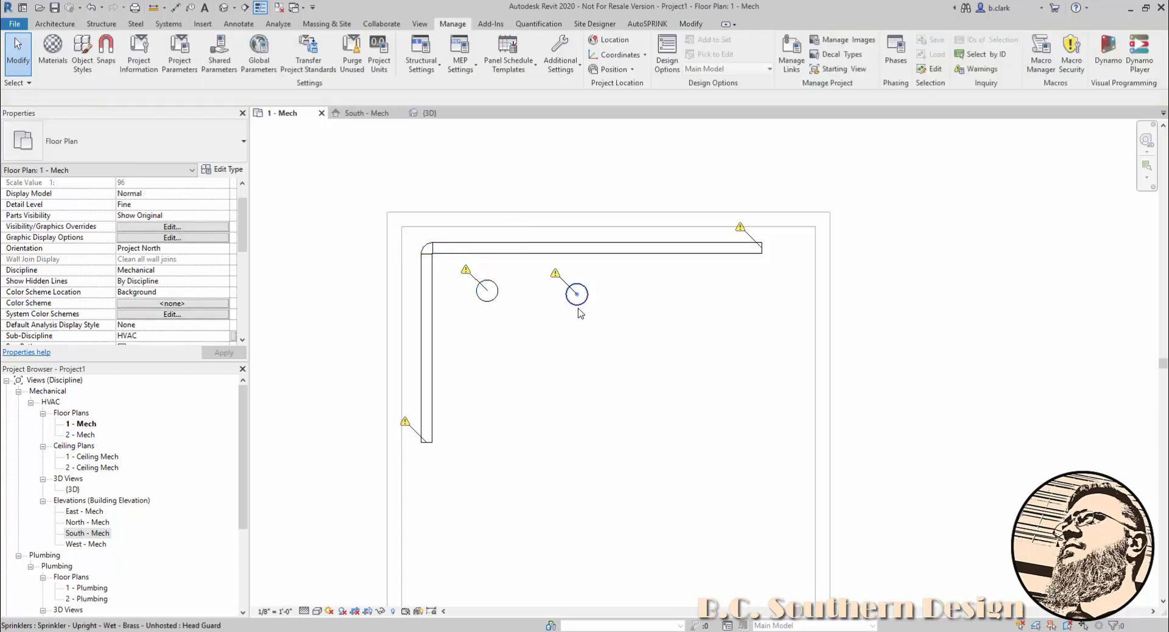
# Step: Examine the Head Guard sprinkler up close in the 3D view, return to the 1 - Mech plan and reselect it
pyautogui.click(577, 295)
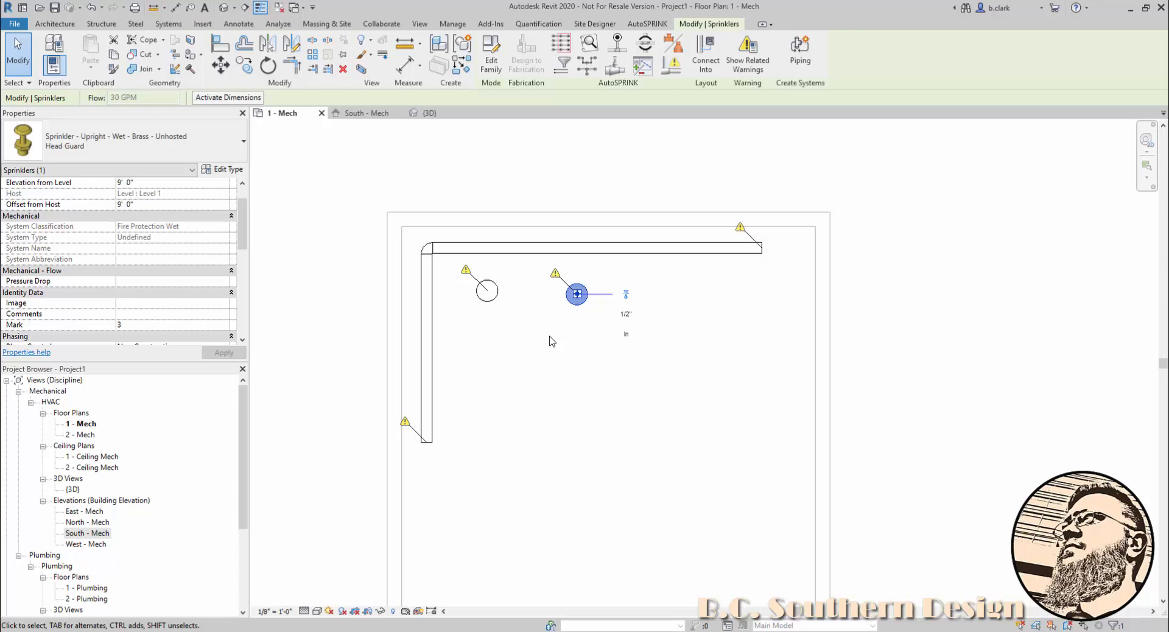
pyautogui.click(428, 113)
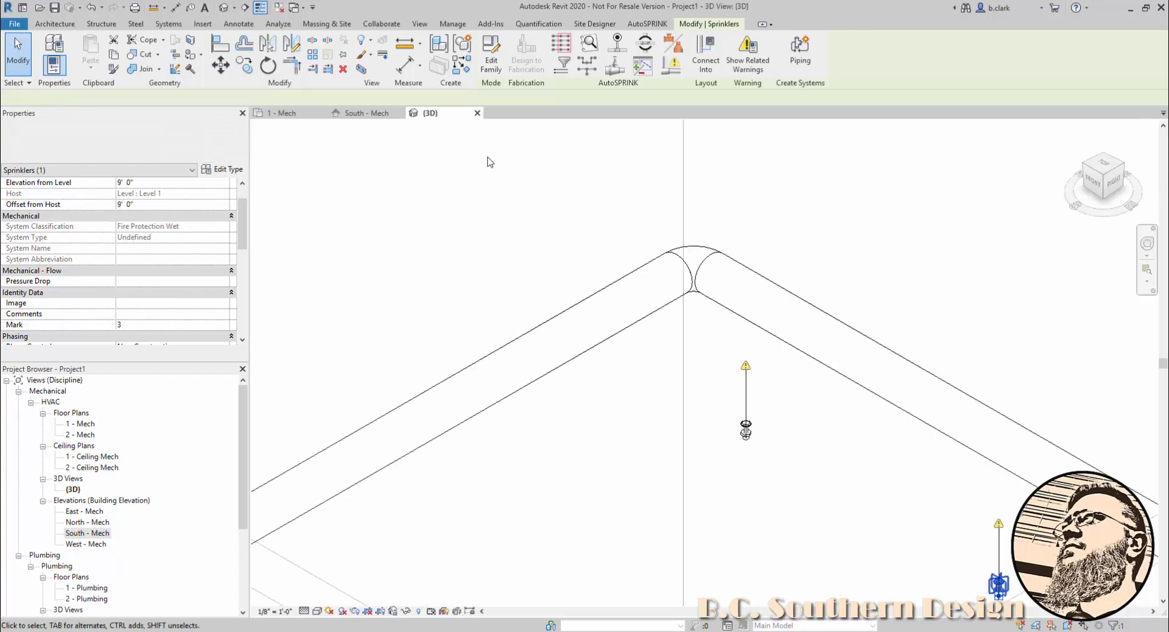
pyautogui.scroll(-2, 514, 184)
pyautogui.scroll(8, 833, 493)
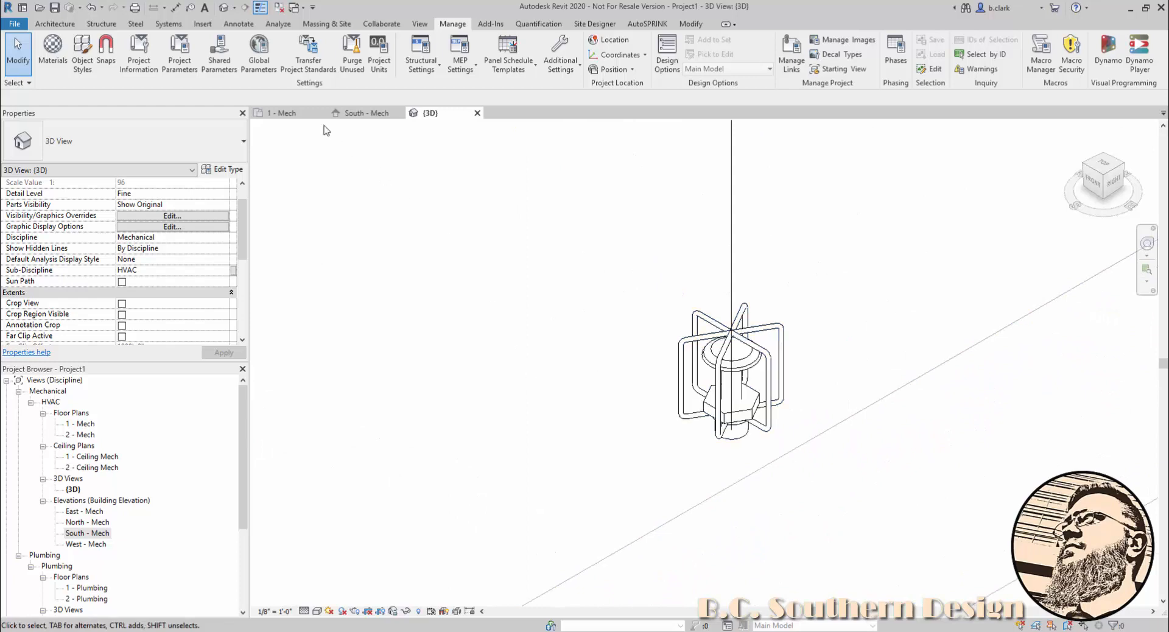
pyautogui.click(302, 116)
pyautogui.click(575, 294)
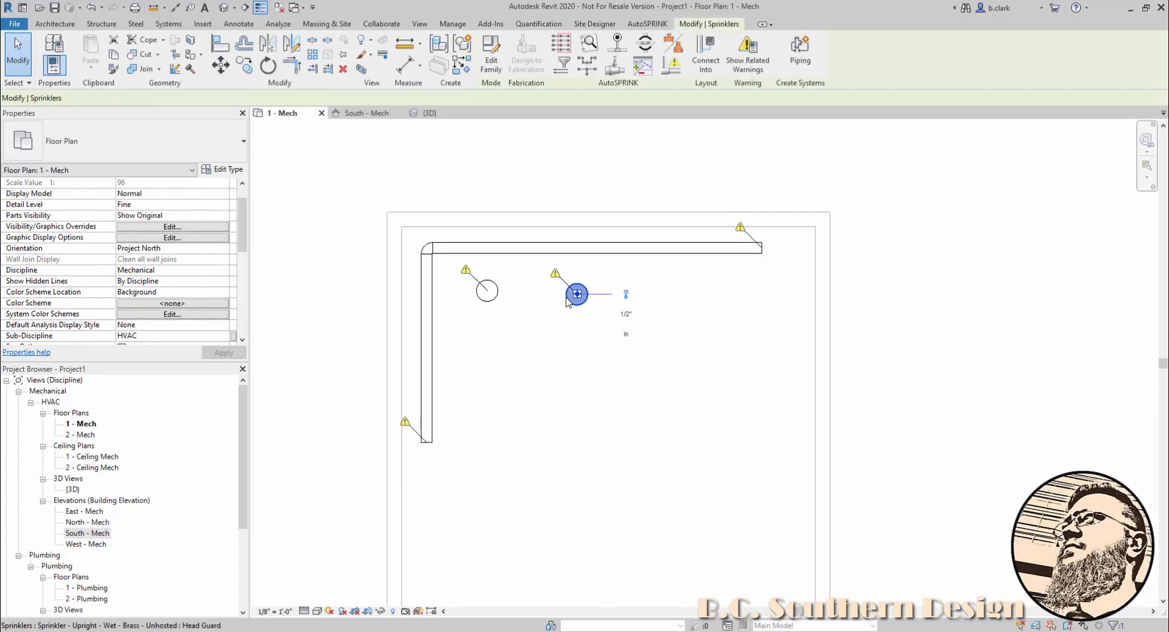
# Step: Activate the Head Guard sprinkler's temporary dimensions and move the horizontal reference from the right wall to the left sprinkler's center
pyautogui.scroll(3, 627, 280)
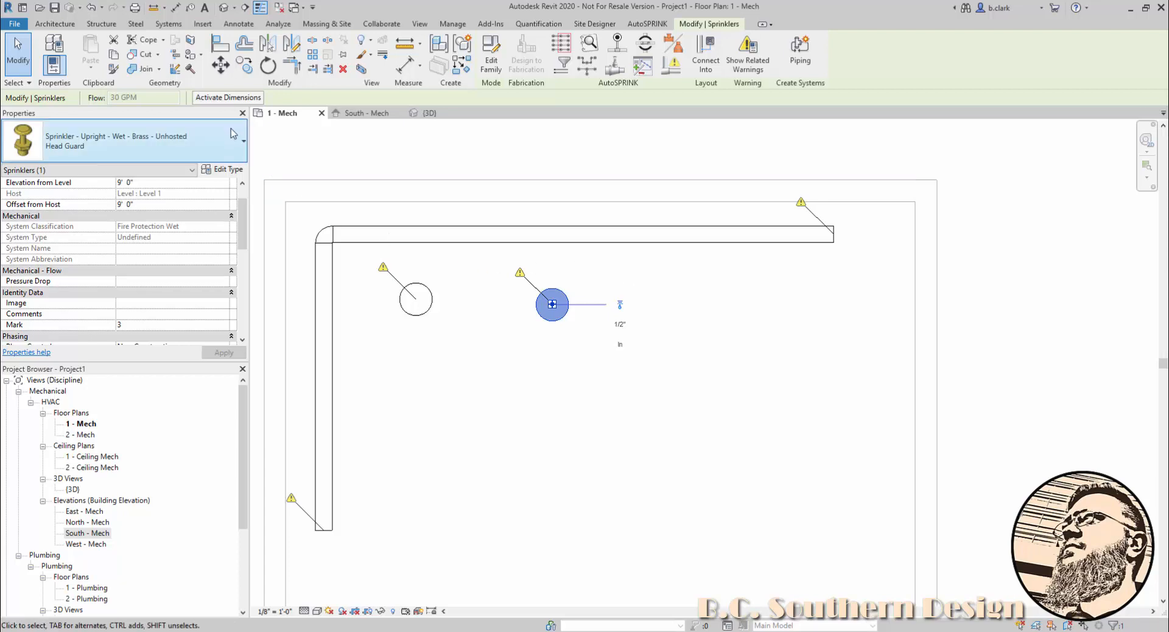
pyautogui.click(229, 97)
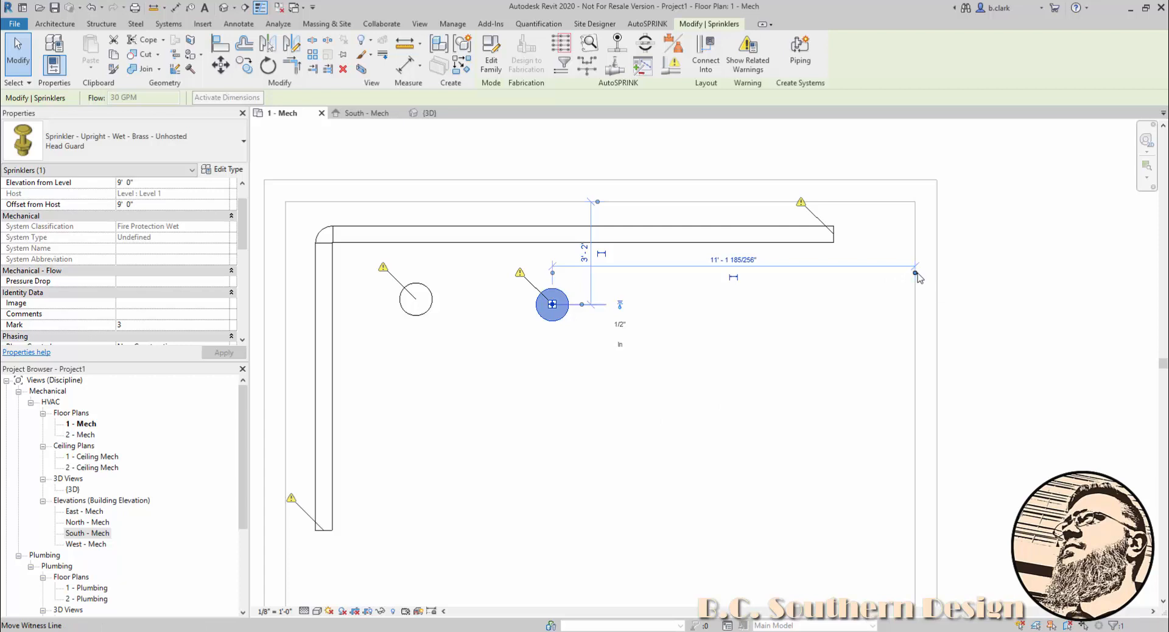
pyautogui.moveTo(916, 274); pyautogui.dragTo(285, 272)
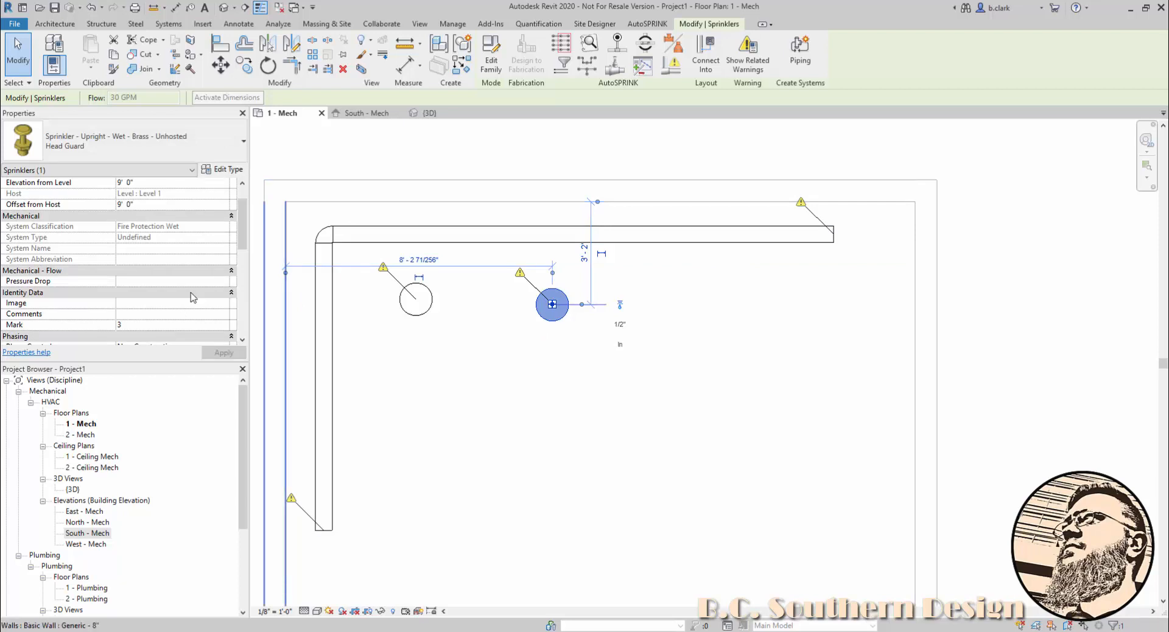
pyautogui.click(414, 308)
# Step: Position the Head Guard sprinkler 6' from the left sprinkler's center and 4' from the upper wall's inner face
pyautogui.click(480, 257)
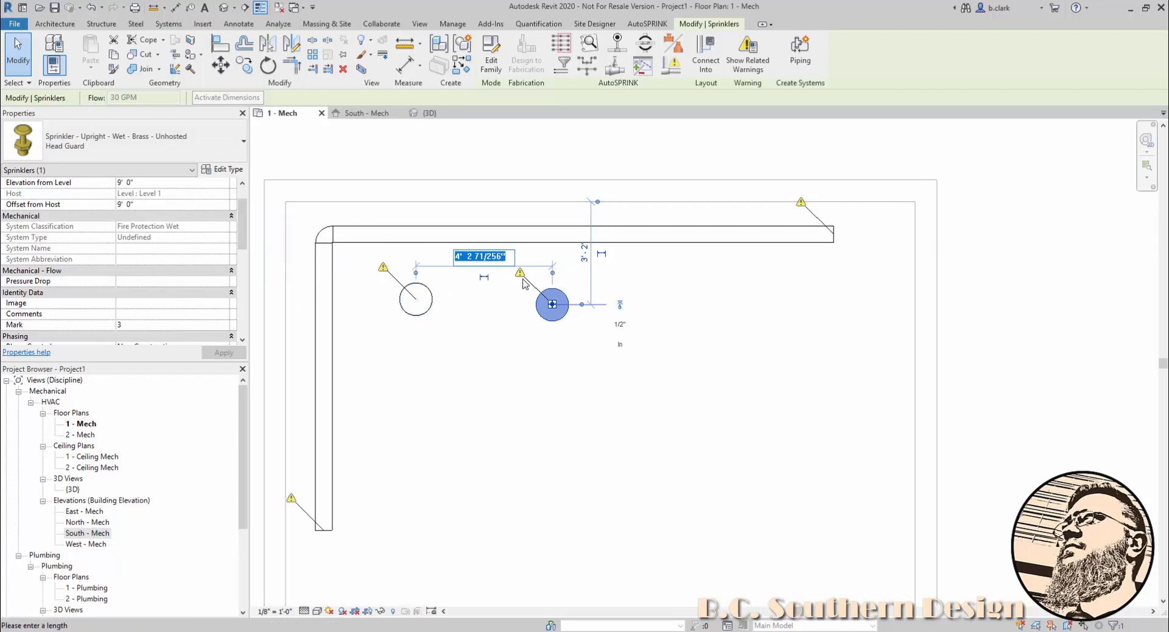
pyautogui.write('6')
pyautogui.press('Return')
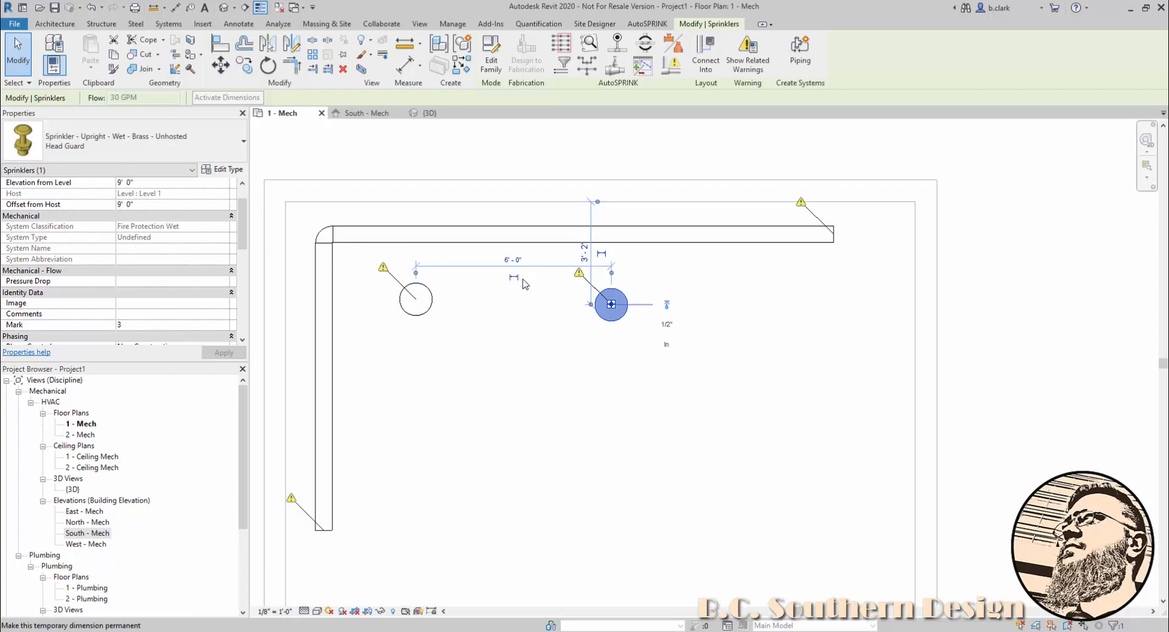
pyautogui.click(586, 252)
pyautogui.write('4')
pyautogui.press('Return')
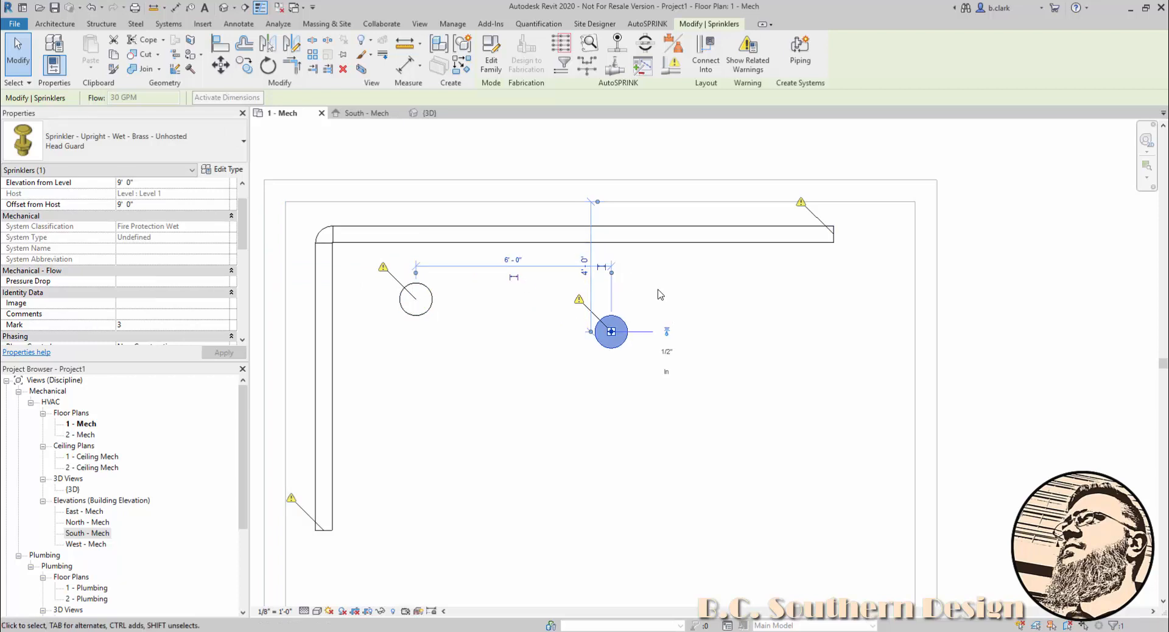
pyautogui.press('Escape')
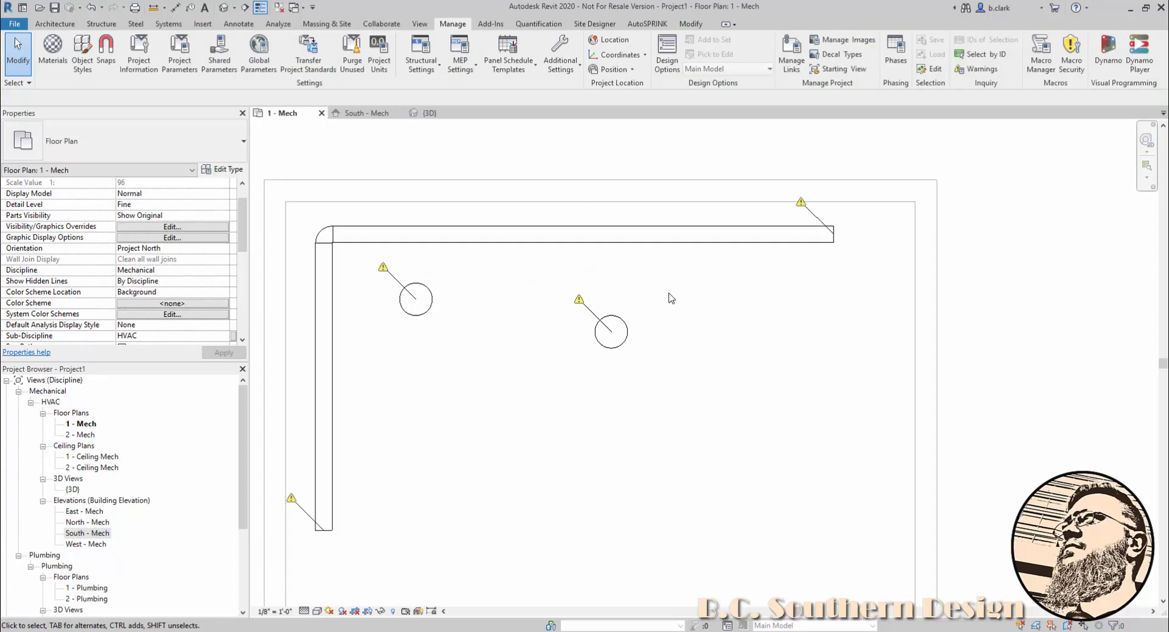